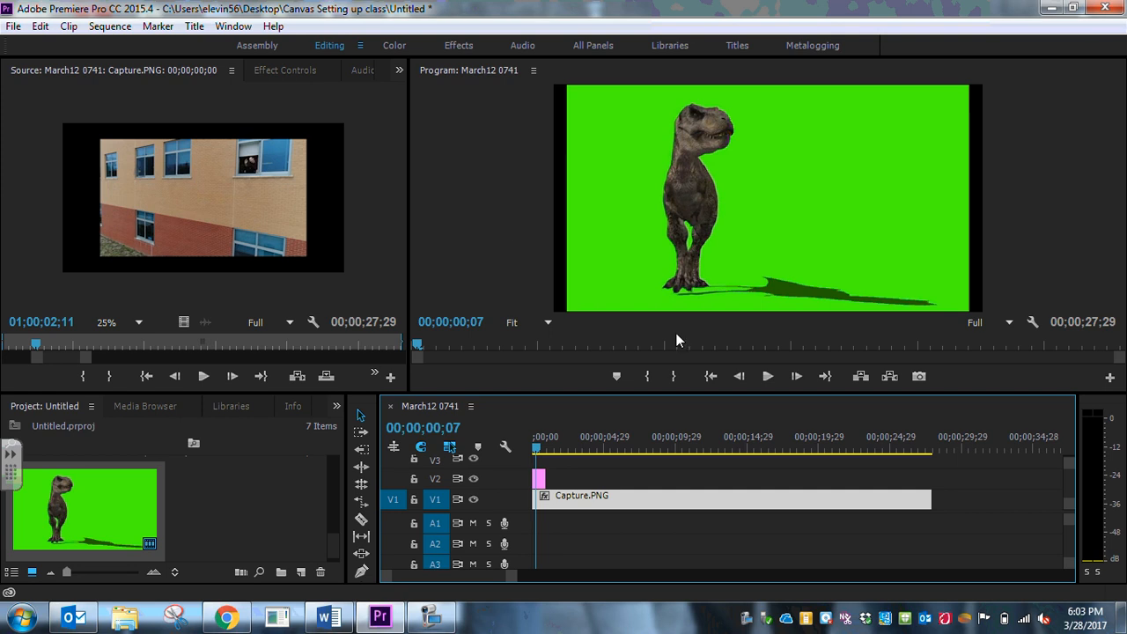
Switch to the Effects workspace and apply the Color Key keying effect to the dinosaur clip on V2.
click(460, 47)
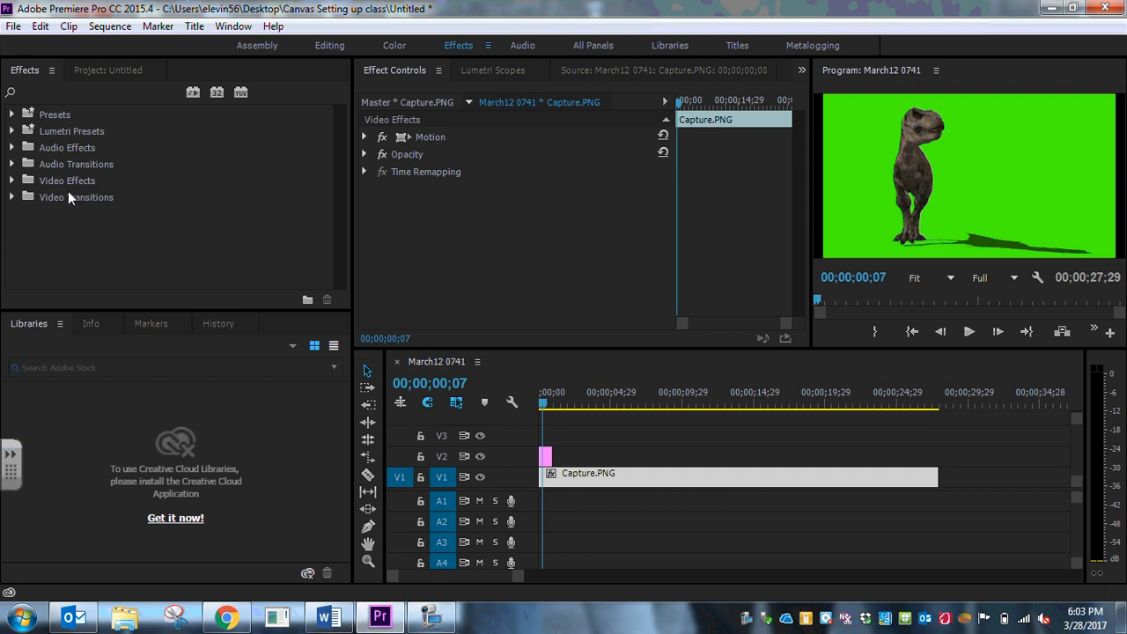
click(12, 181)
scroll(29, 204, down, 3)
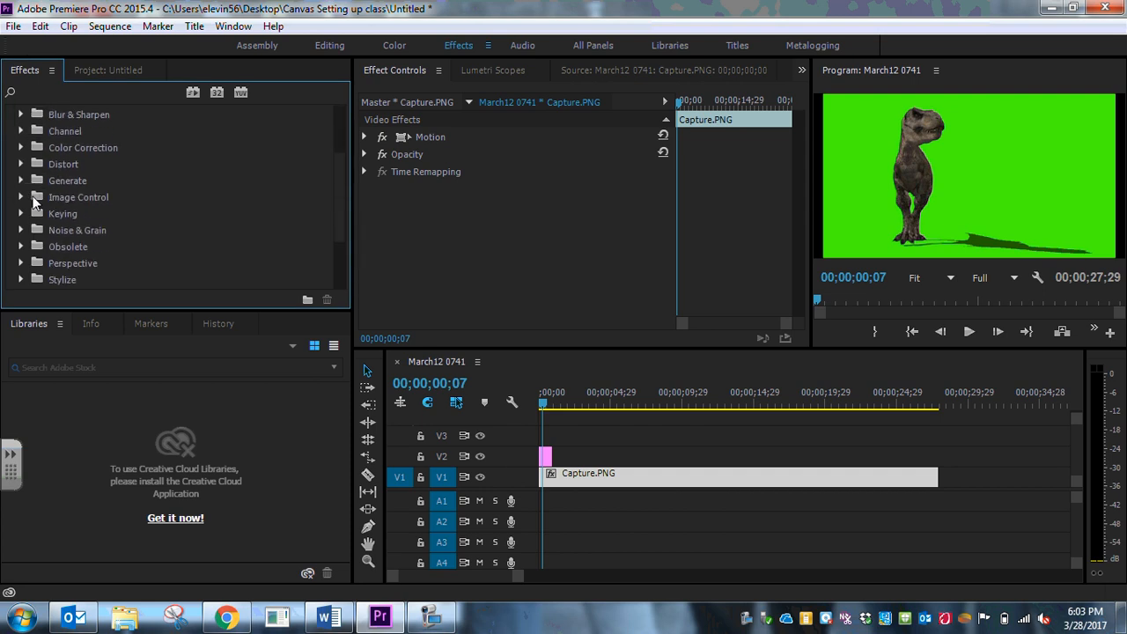
click(21, 213)
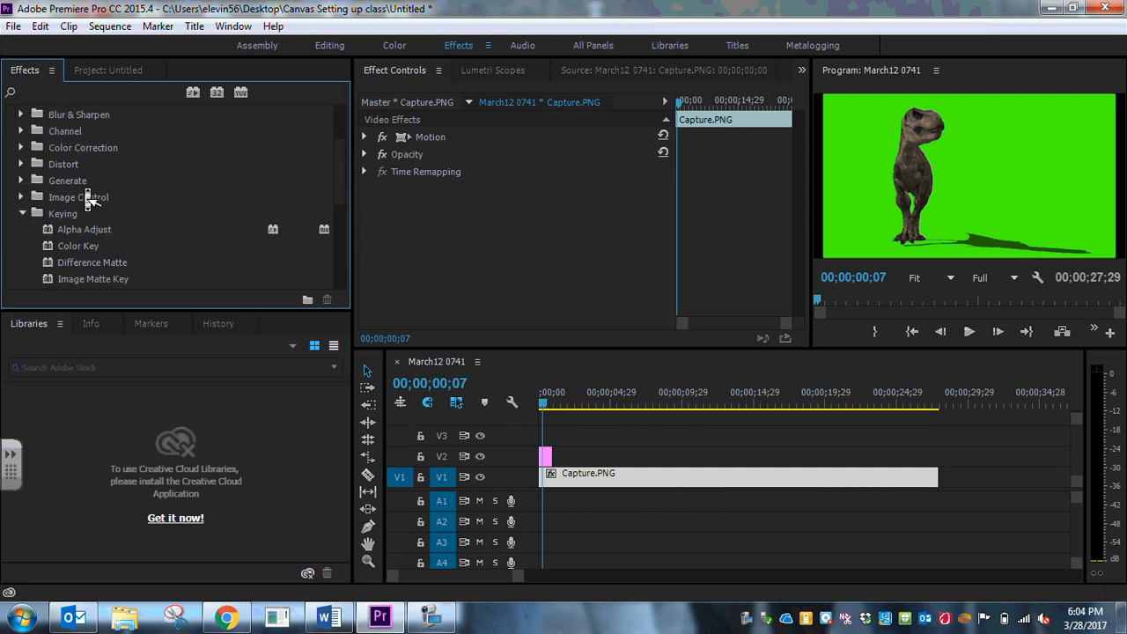
scroll(84, 187, down, 3)
scroll(84, 188, up, 1)
click(76, 150)
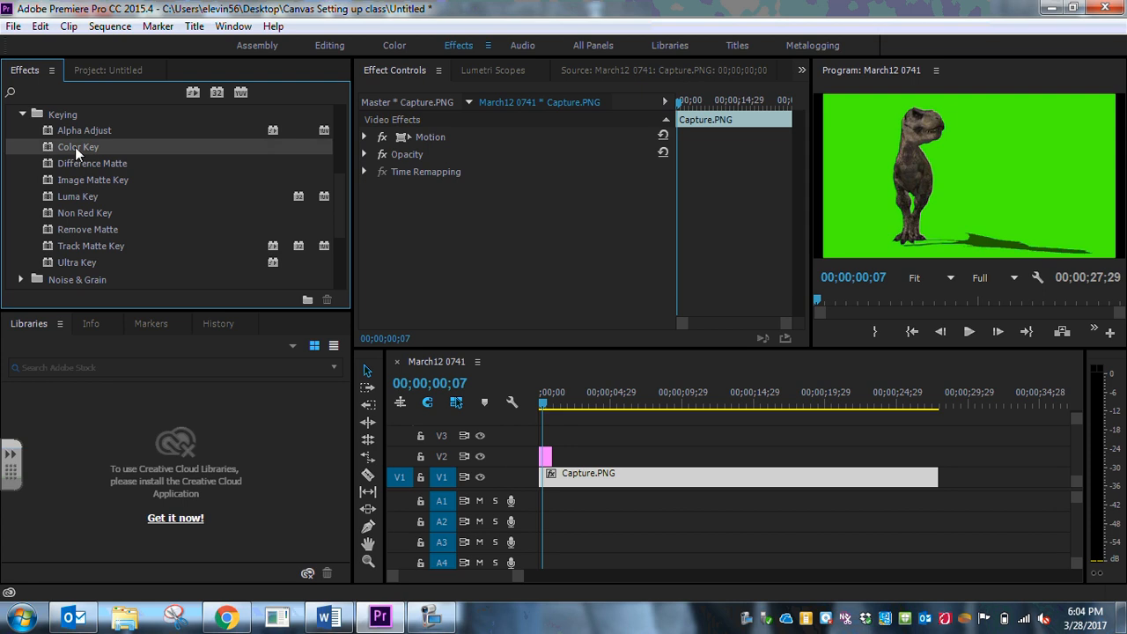
drag(70, 146, 547, 454)
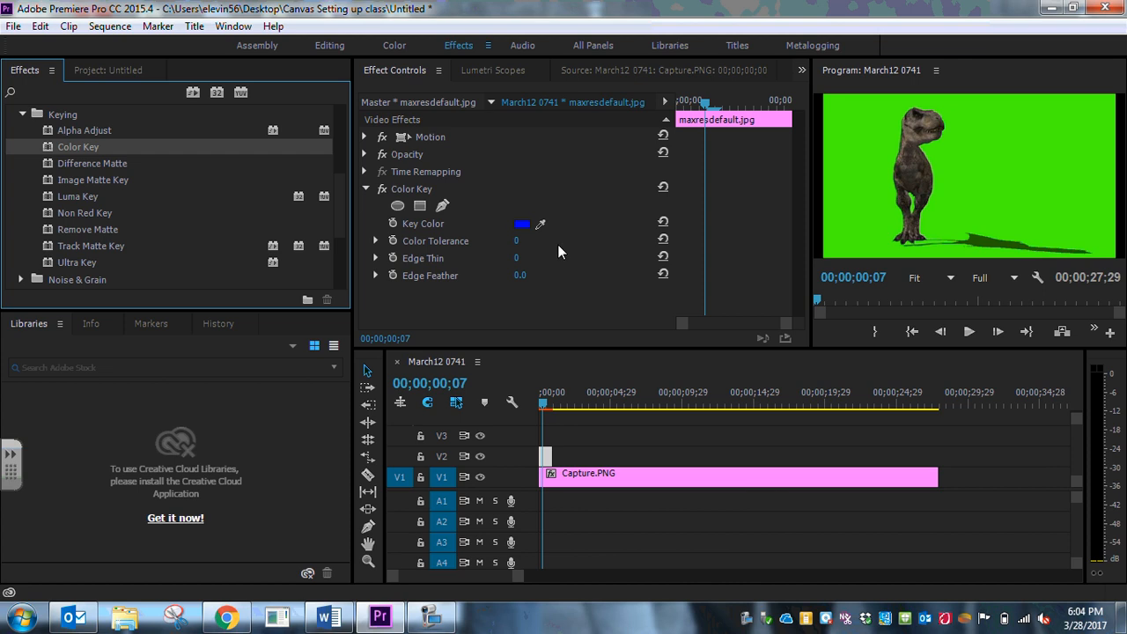
Set the dinosaur clip's Color Key colour by sampling the bright green background in the program preview.
double_click(546, 459)
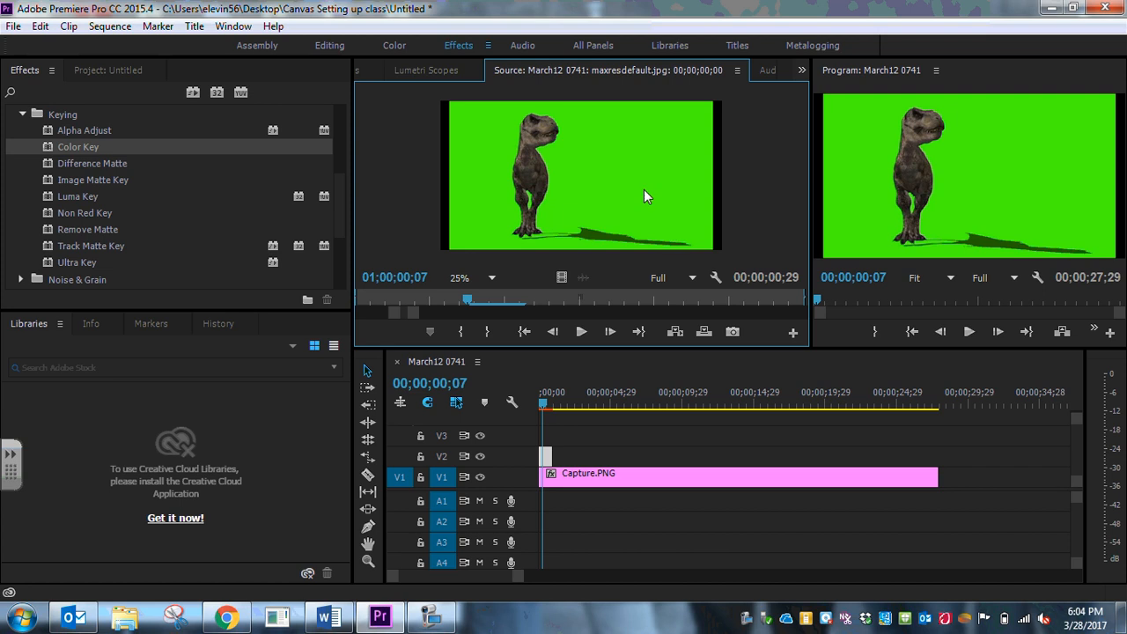
click(801, 71)
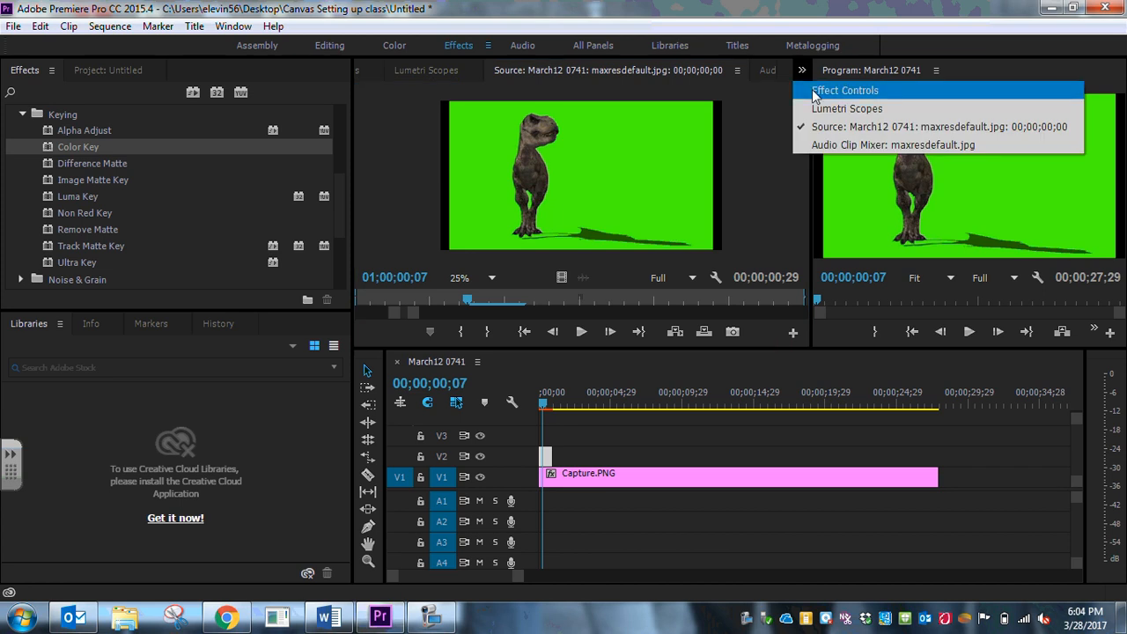
click(814, 91)
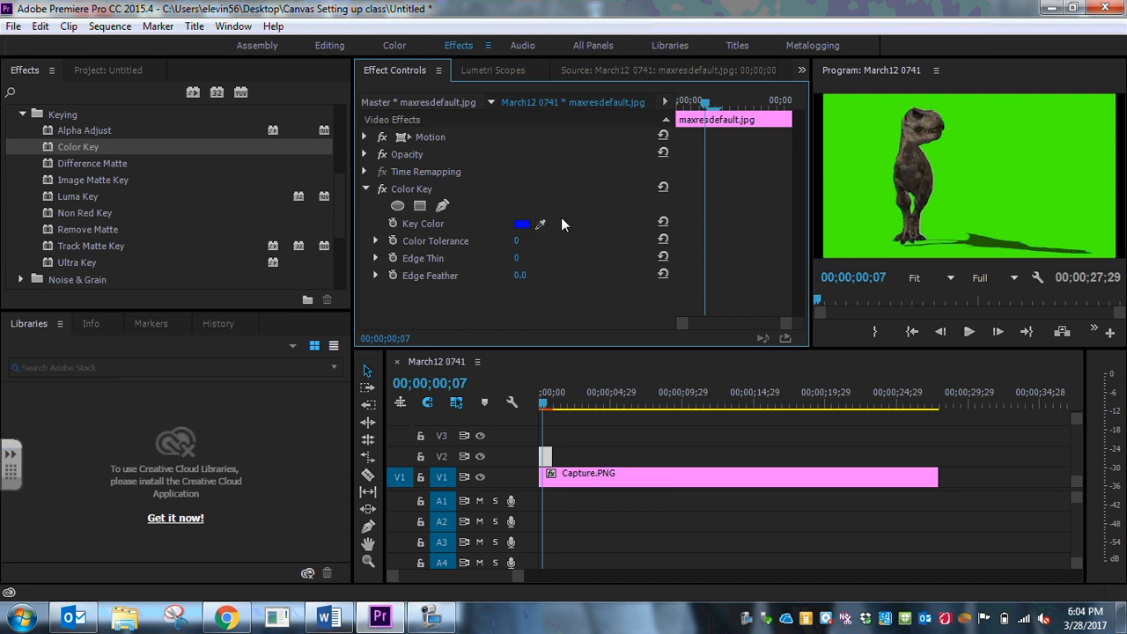
drag(543, 222, 871, 153)
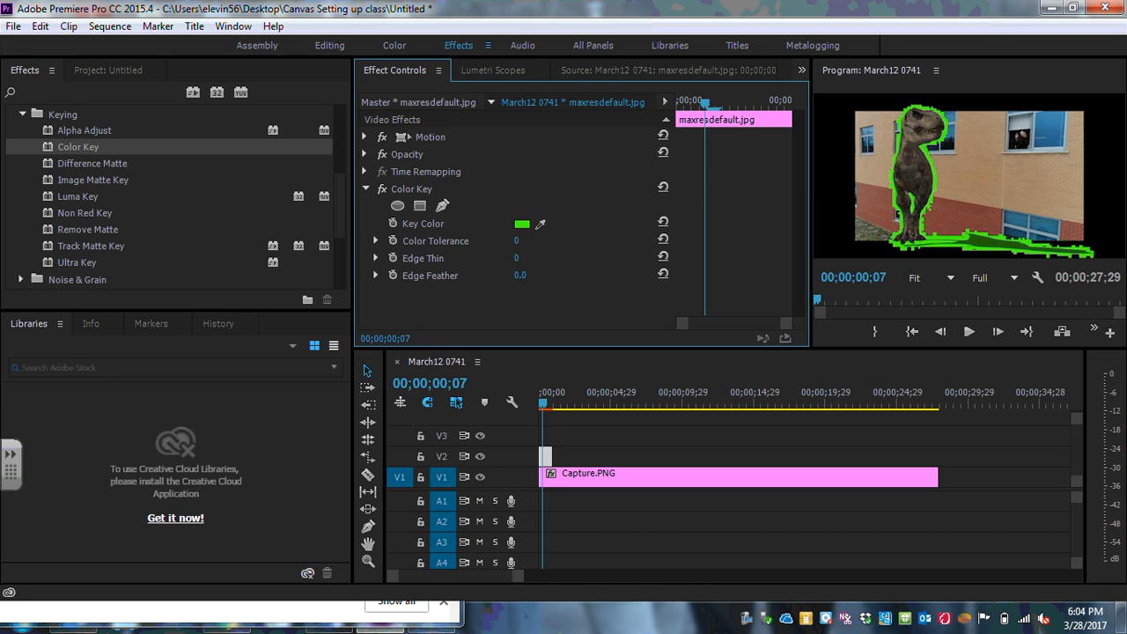
Set the dinosaur clip's Color Key to Color Tolerance 102, Edge Thin 3 and Edge Feather 6.0.
mouse_move(518, 240)
mouse_down()
mouse_move(558, 240)
mouse_move(506, 240)
mouse_move(525, 241)
mouse_up()
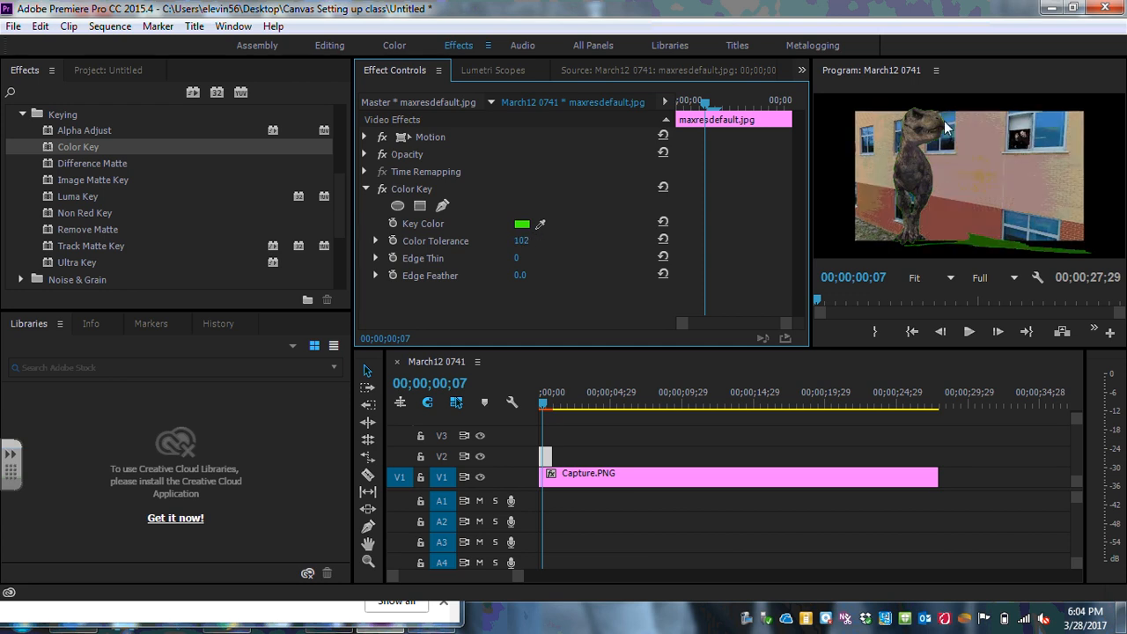
drag(515, 262, 535, 258)
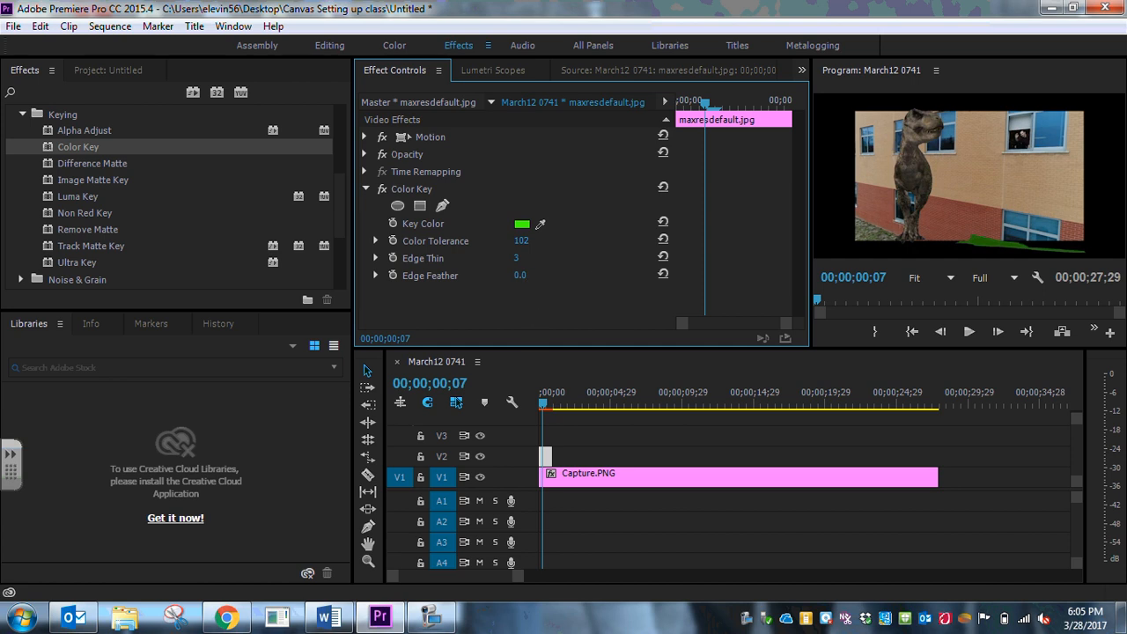
mouse_move(519, 274)
mouse_down()
mouse_move(573, 274)
mouse_move(526, 275)
mouse_up()
Add a second Color Key to the dinosaur clip, sampling the dark green shadow as key colour with Color Tolerance 53.
drag(81, 145, 546, 456)
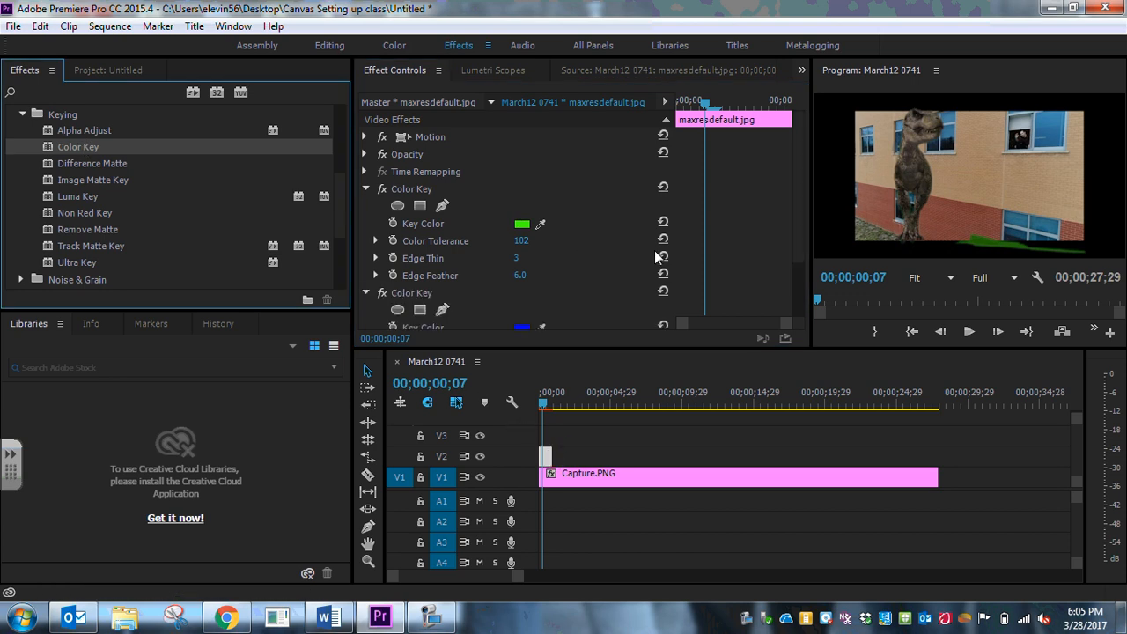
drag(793, 173, 792, 199)
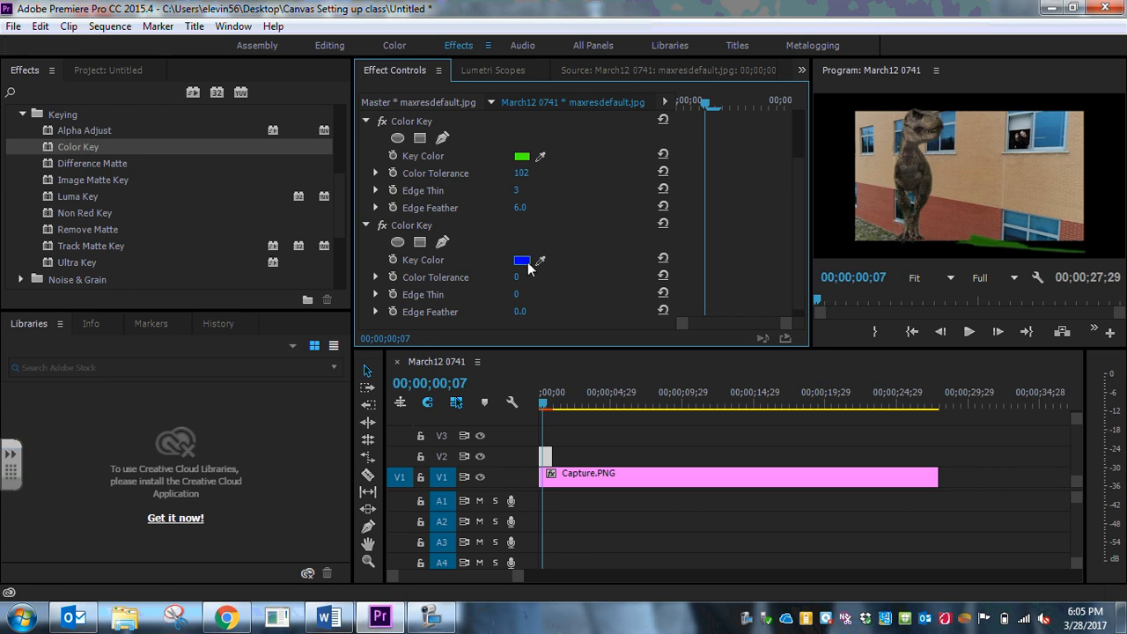
drag(541, 257, 988, 241)
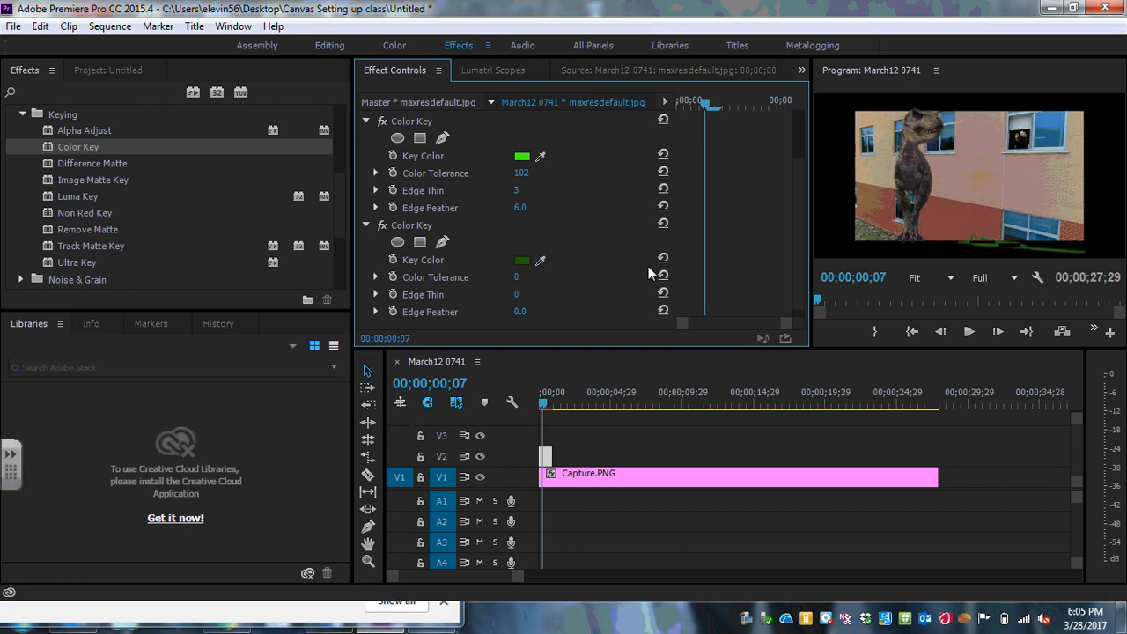
mouse_move(516, 278)
mouse_down()
mouse_move(563, 279)
mouse_move(533, 279)
mouse_up()
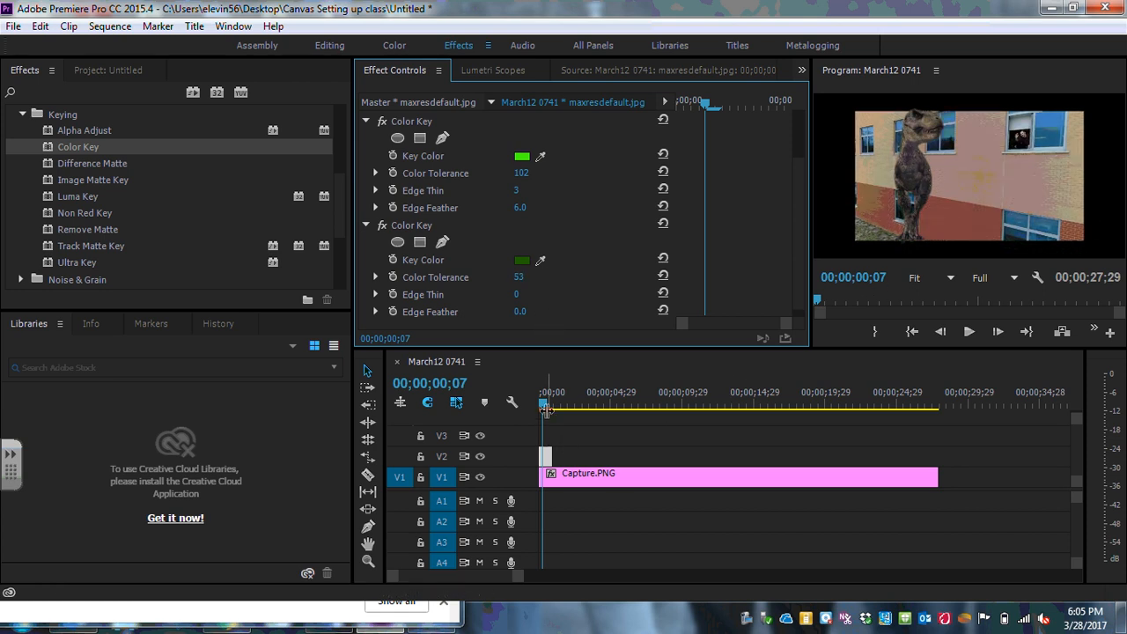
mouse_move(544, 405)
mouse_down()
mouse_move(534, 405)
mouse_move(543, 407)
mouse_up()
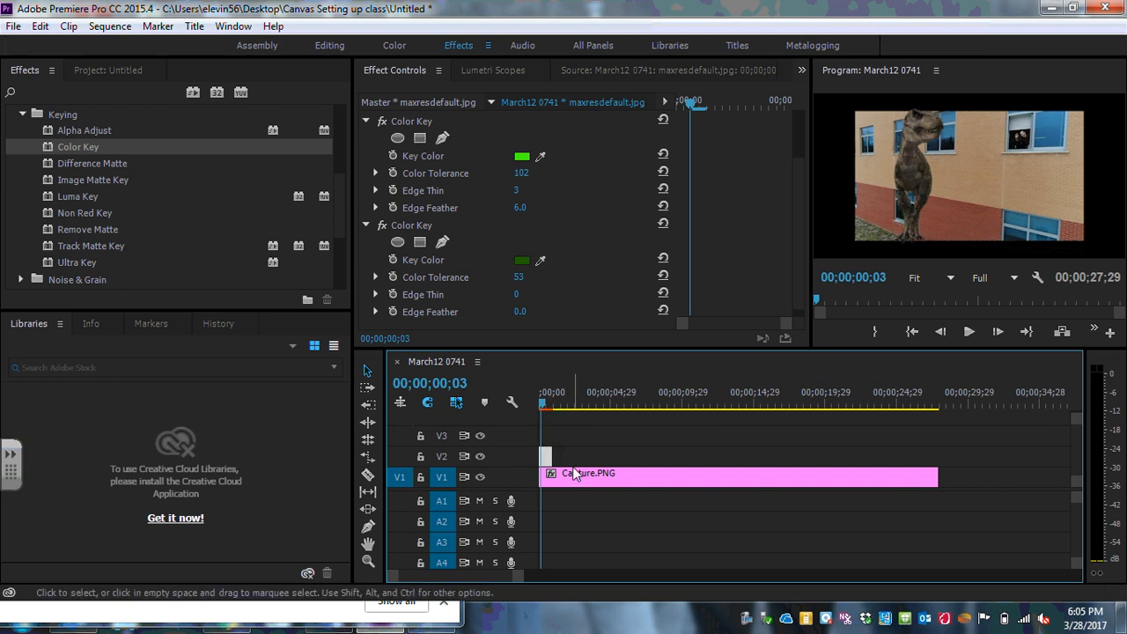
Scale the Capture.PNG background clip on V1 to 138 so it fills the frame.
click(574, 475)
double_click(574, 475)
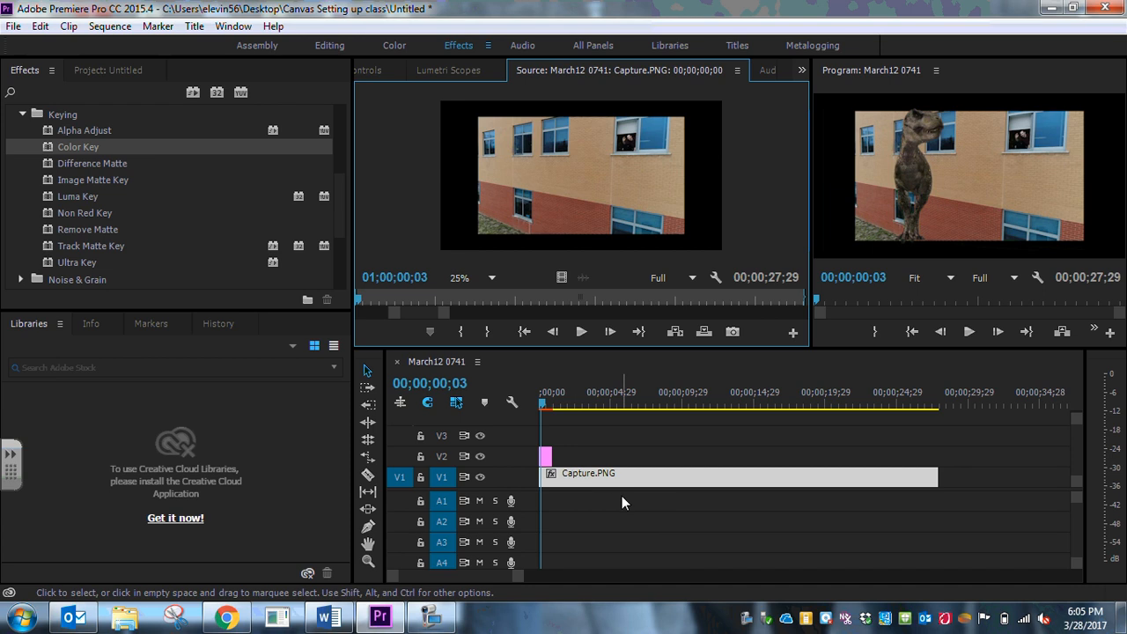
drag(637, 485, 676, 115)
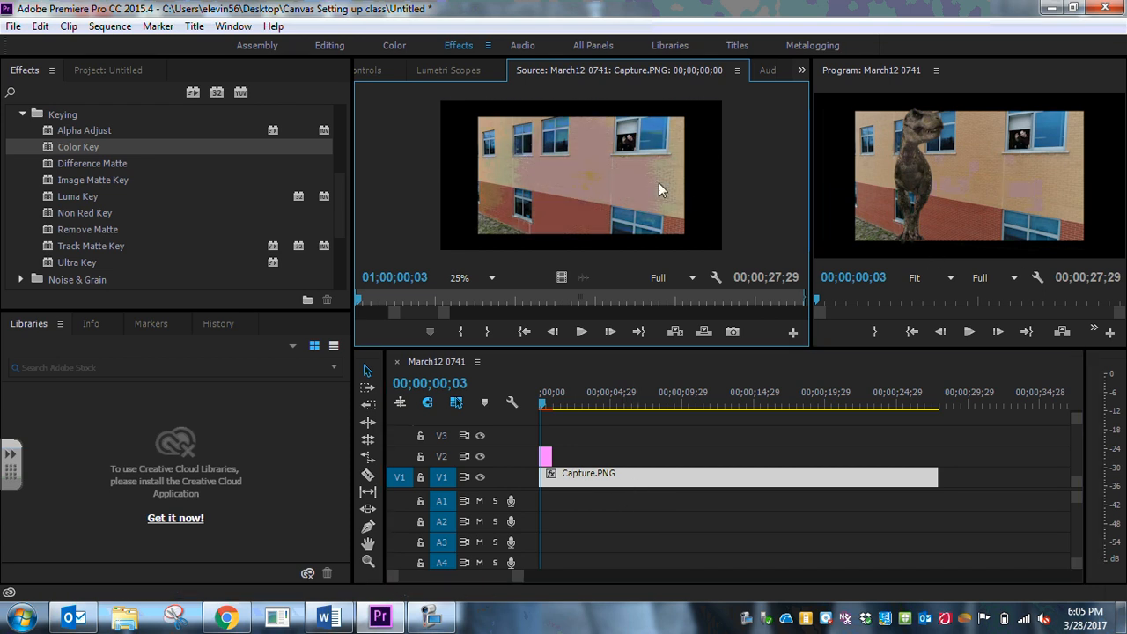
click(801, 71)
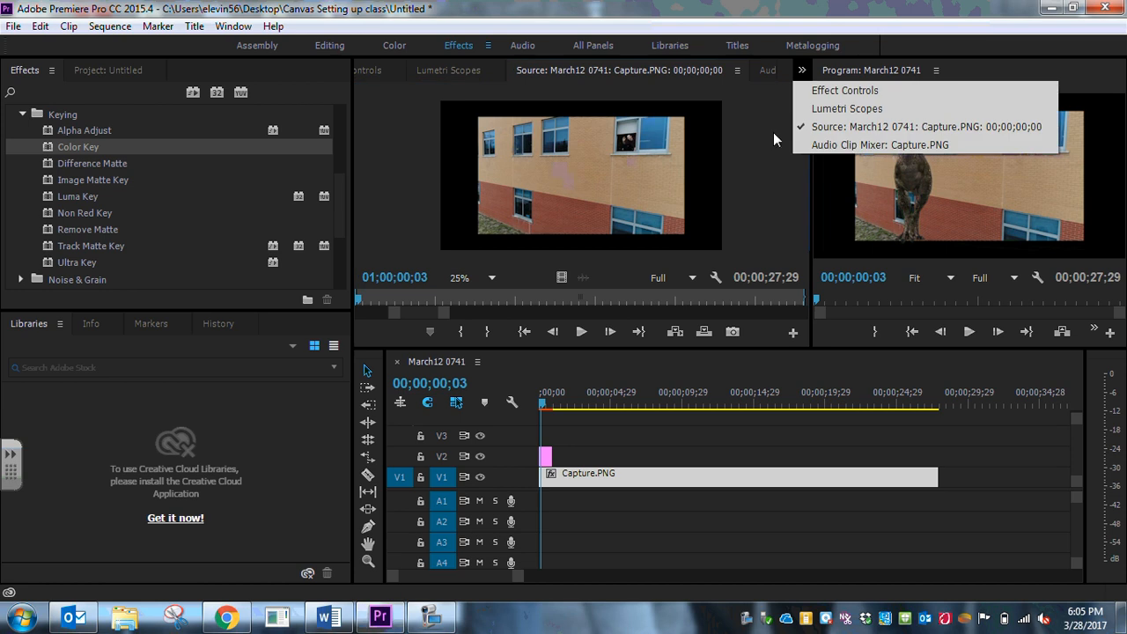
click(823, 91)
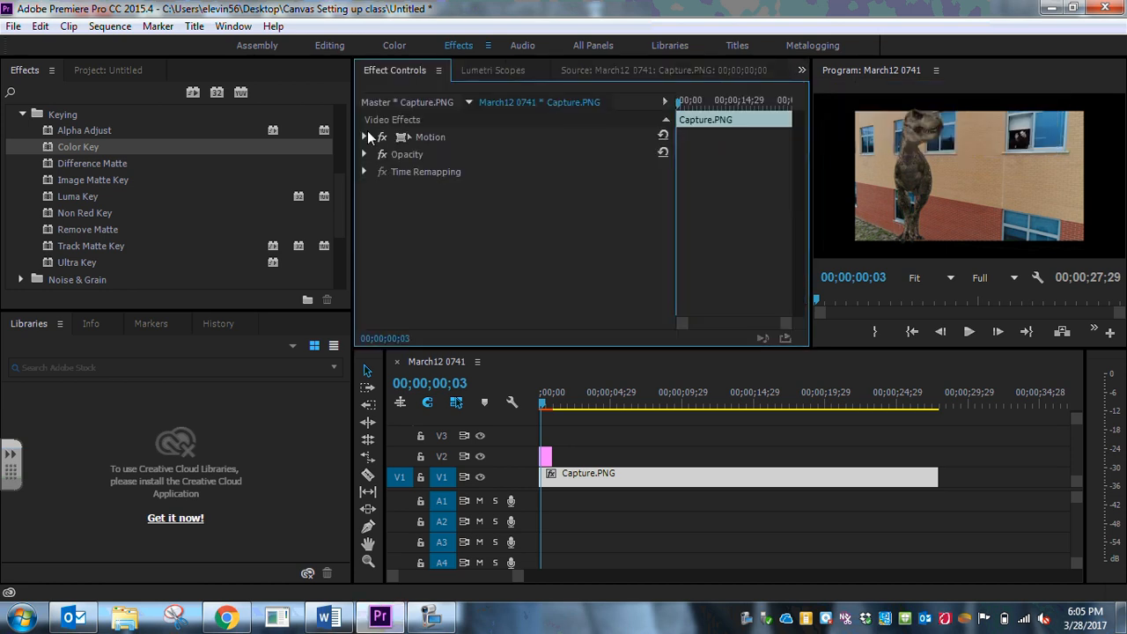
click(365, 136)
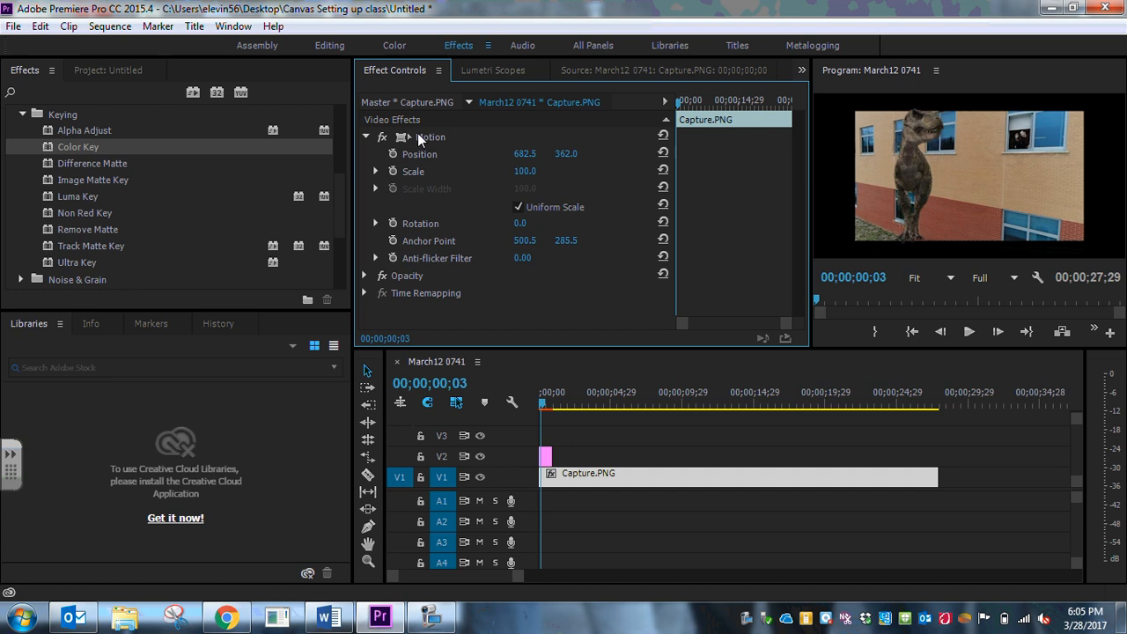
click(522, 170)
text(124)
key(Return)
drag(525, 171, 537, 171)
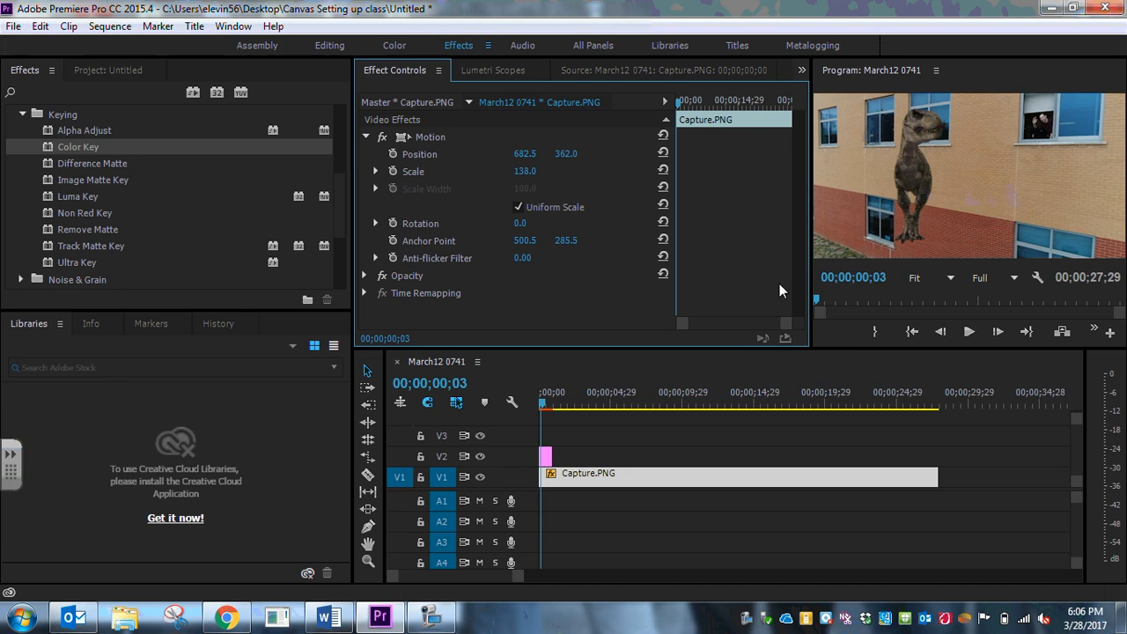
Set the dinosaur clip's Motion position to 626.5, 538.0 and its scale to 173.
double_click(545, 457)
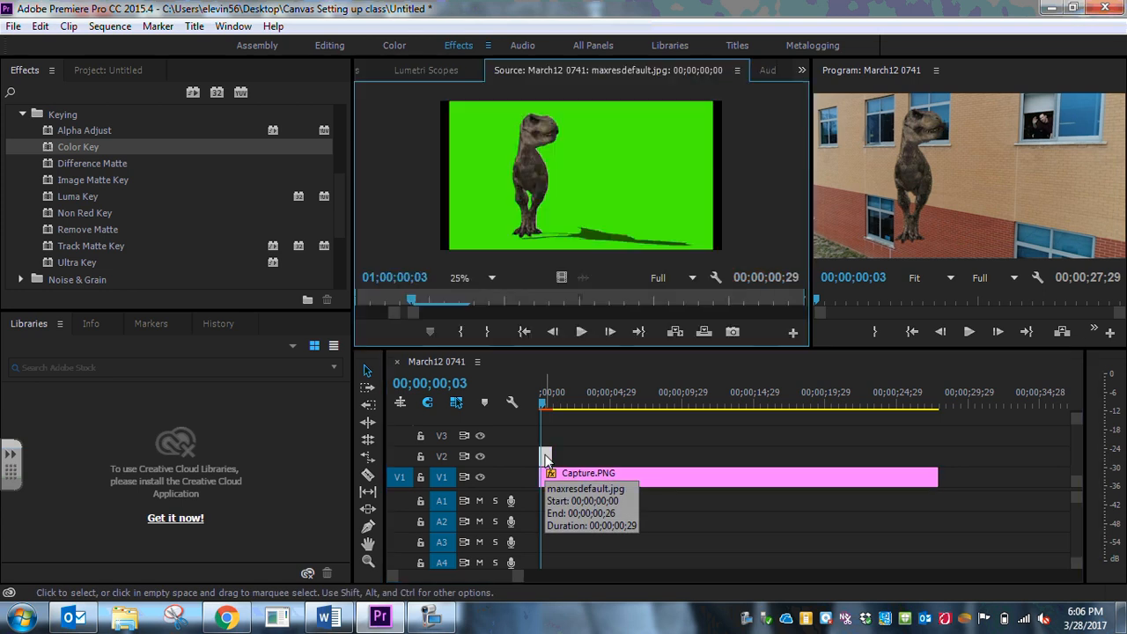
click(801, 70)
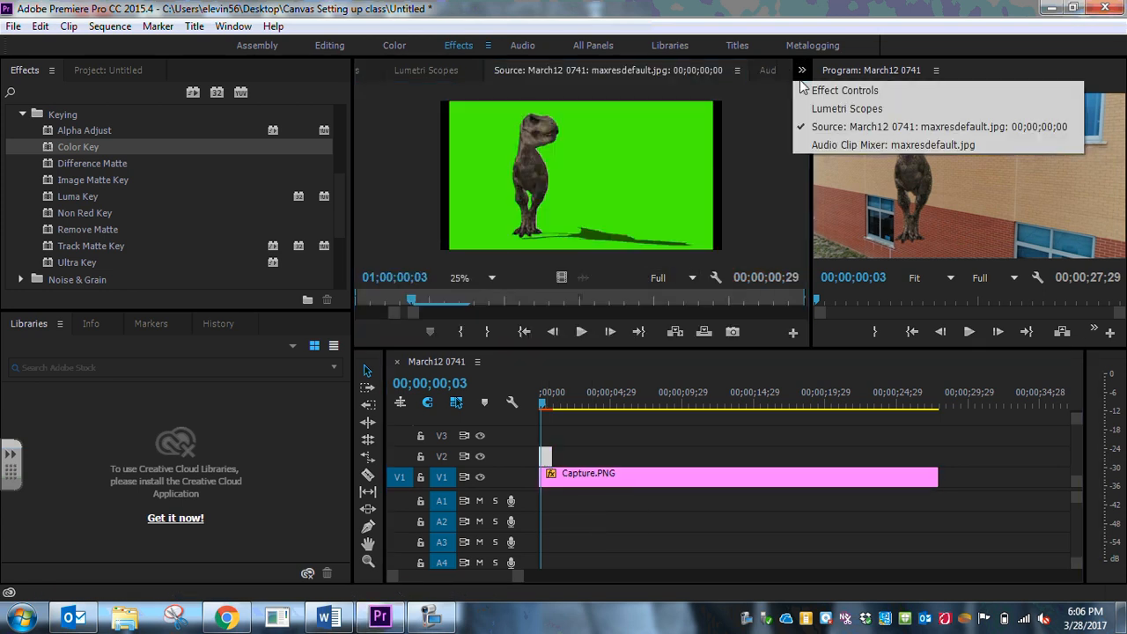
click(827, 93)
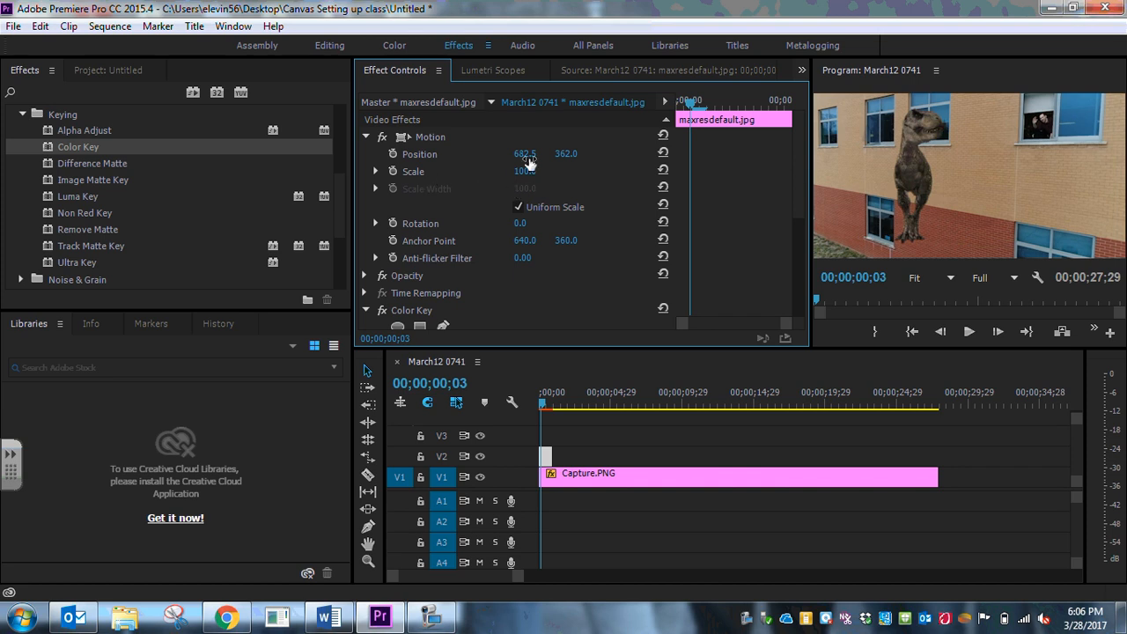
drag(525, 153, 290, 153)
drag(566, 154, 721, 153)
drag(525, 171, 588, 170)
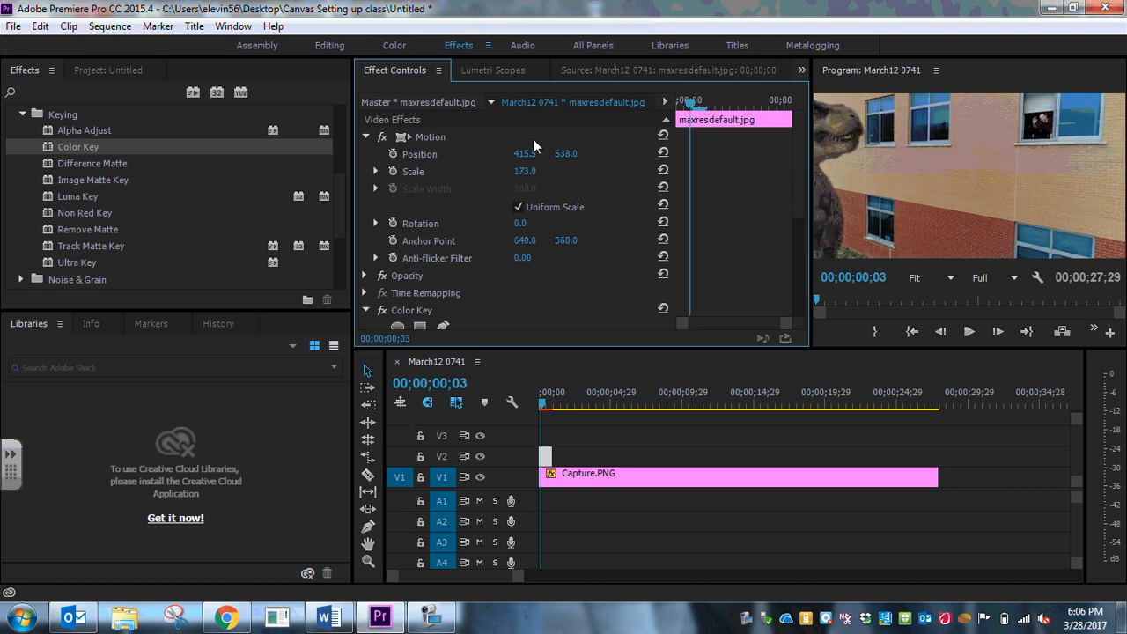
drag(525, 154, 713, 154)
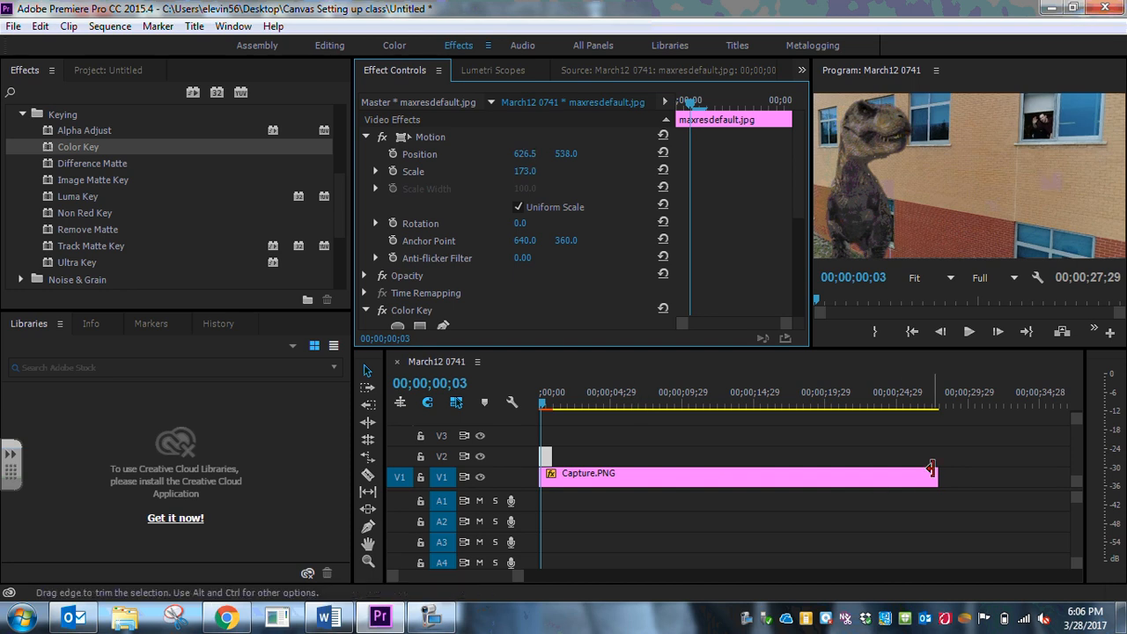
Trim the end of Capture.PNG on V1 to match the dinosaur clip's end and render the sequence preview.
drag(937, 476, 552, 477)
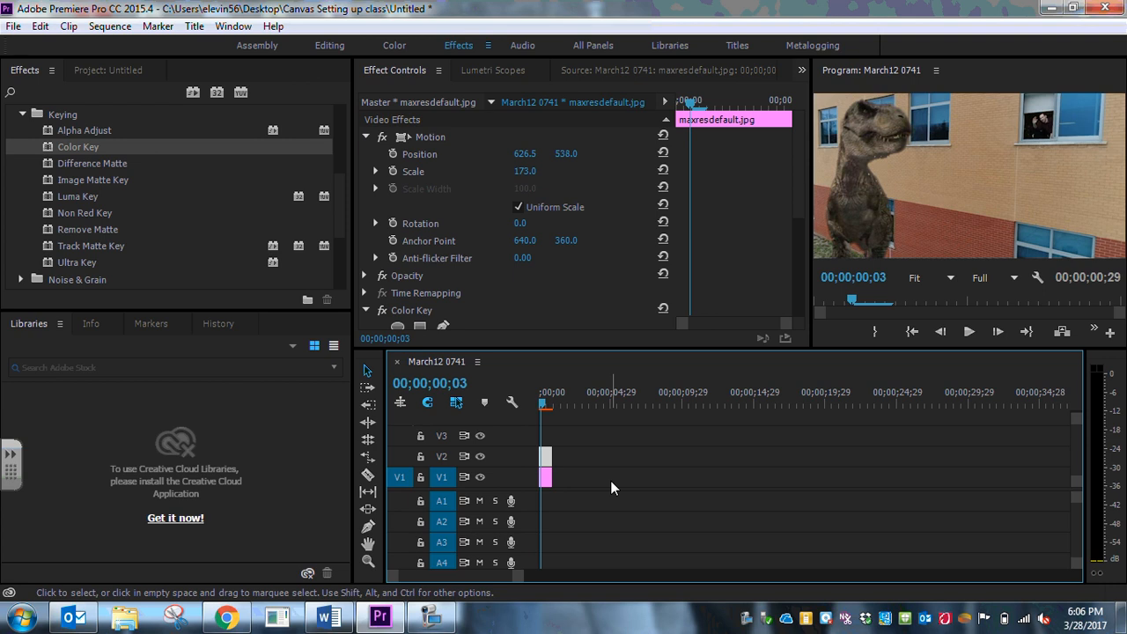
click(630, 406)
key(Return)
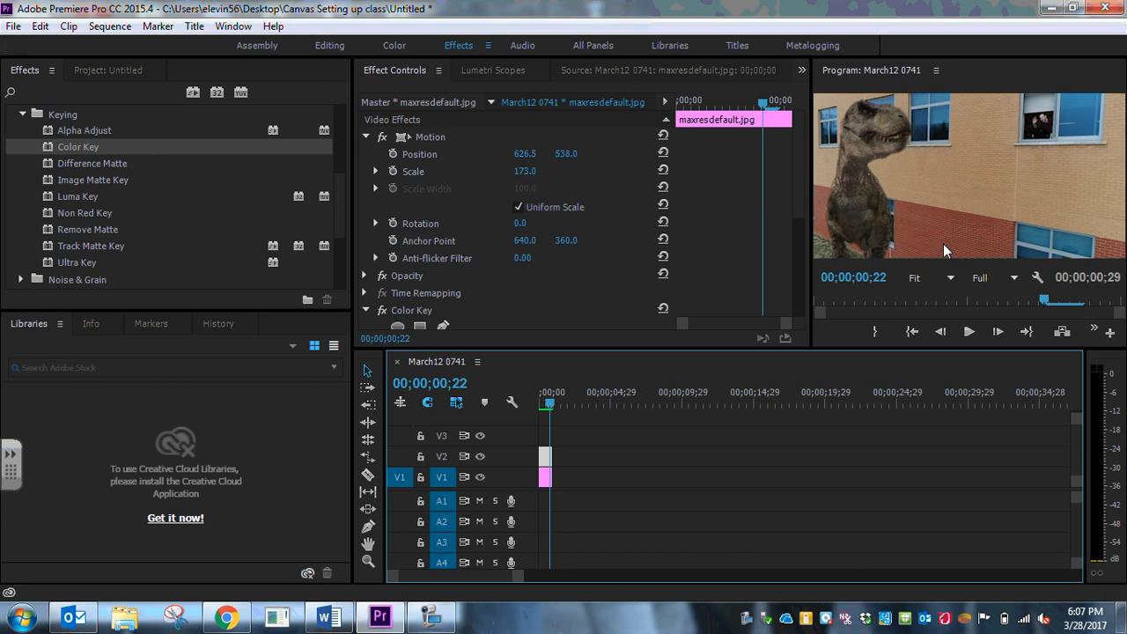
click(430, 616)
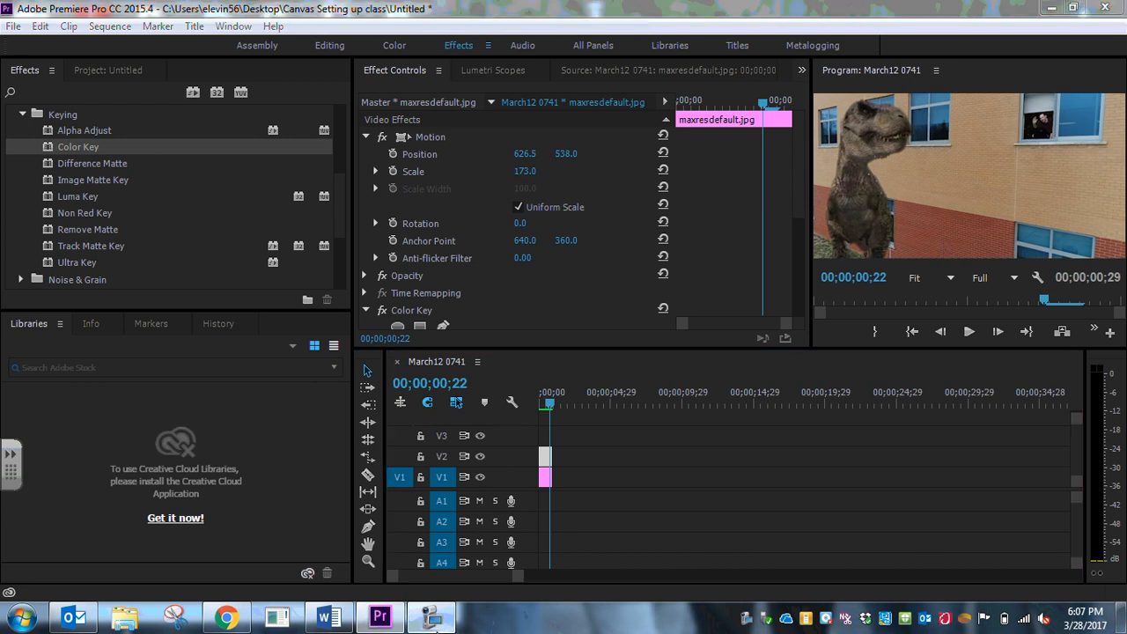